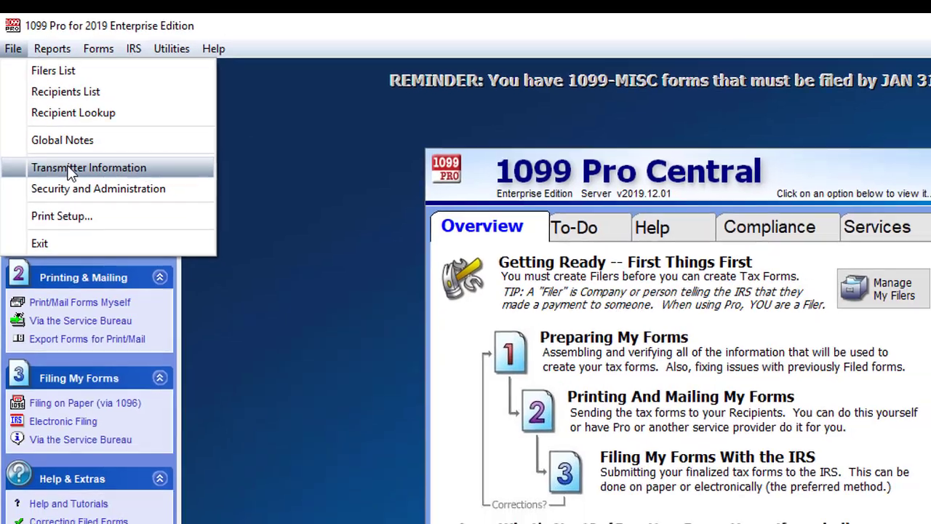
Start a new 1220 format file for electronic filing and check for program updates.
click(53, 176)
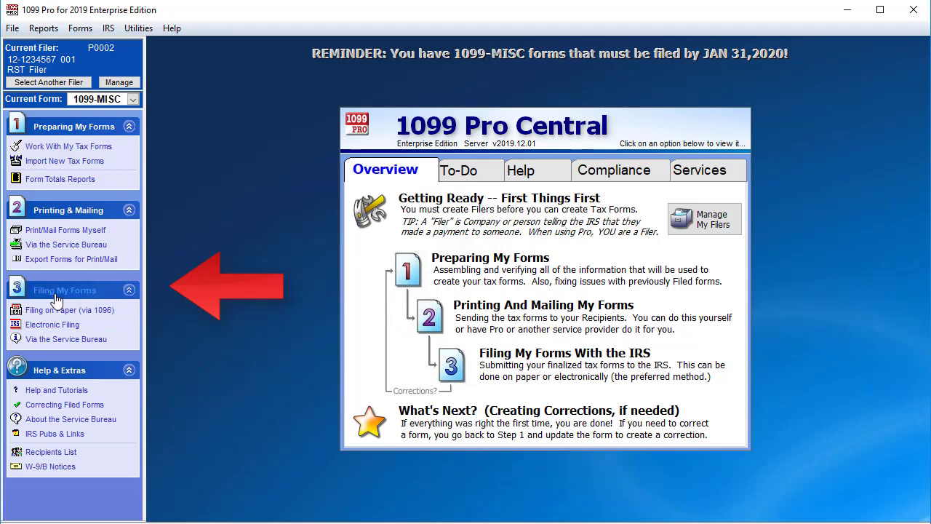
click(52, 324)
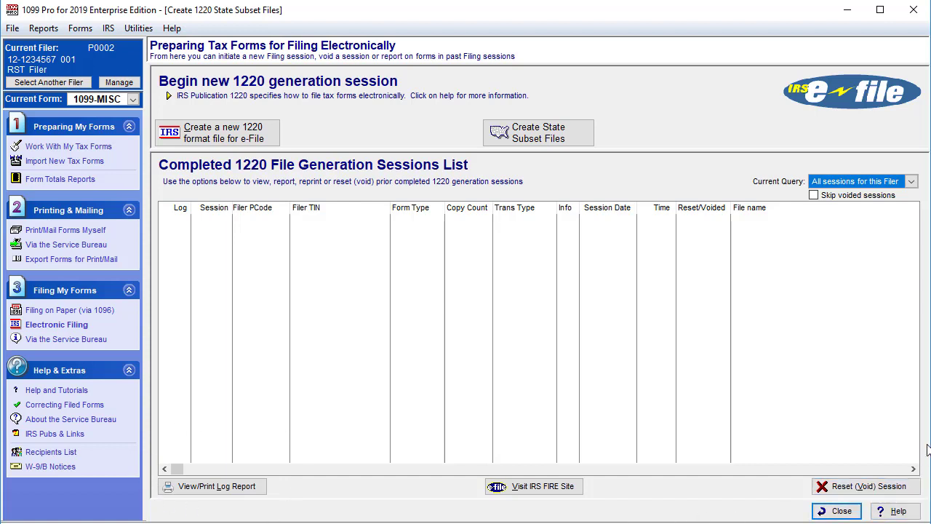
click(243, 134)
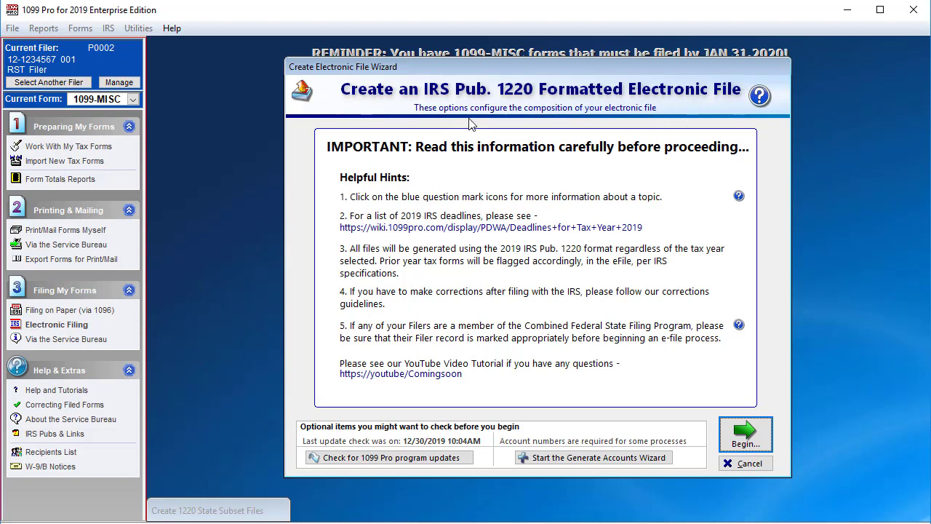
click(392, 458)
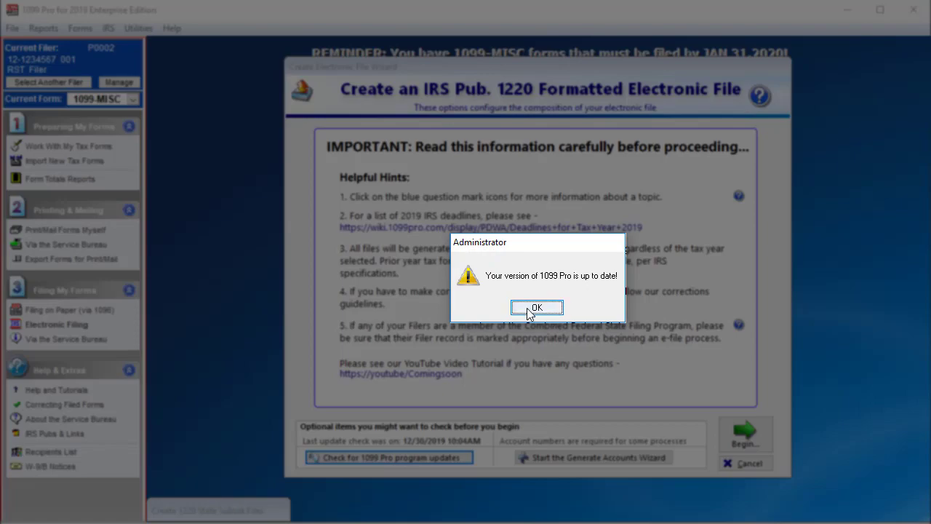
click(535, 308)
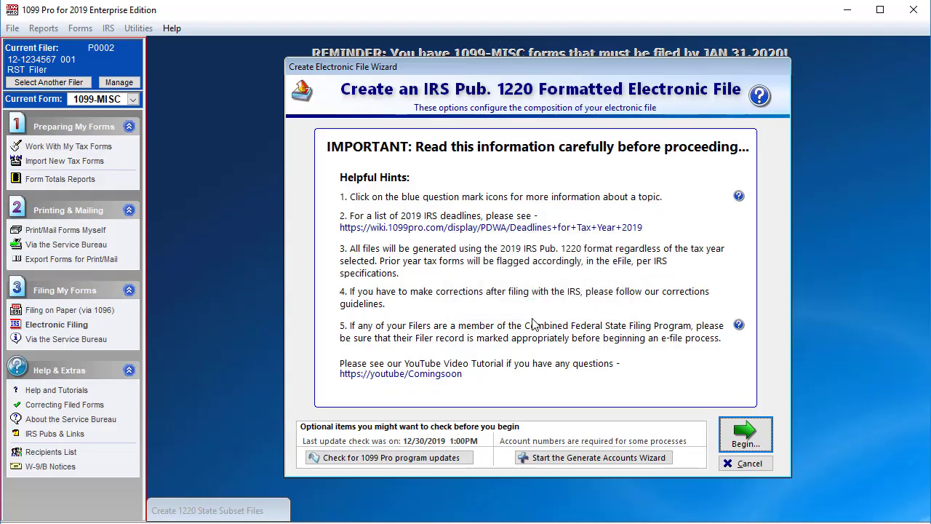
Generate account numbers for all forms of all filers with the Generate Accounts Wizard.
click(579, 458)
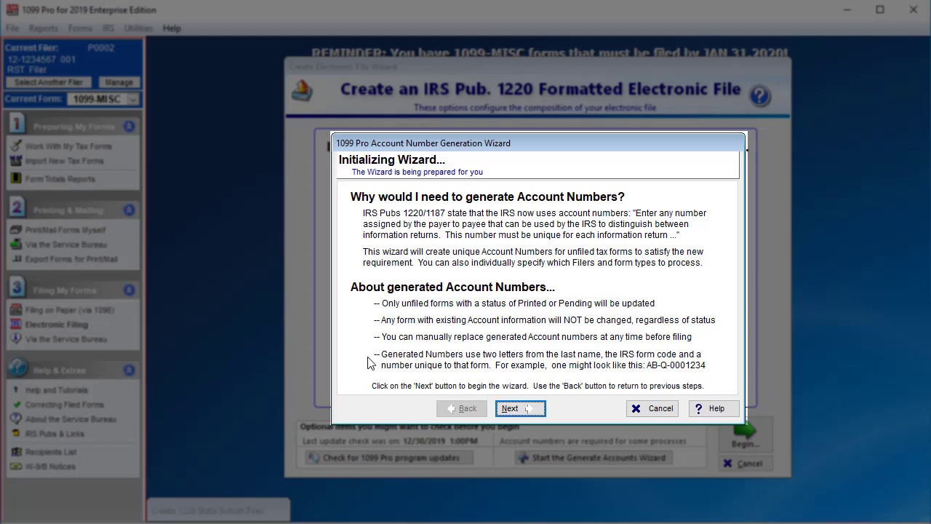
click(535, 409)
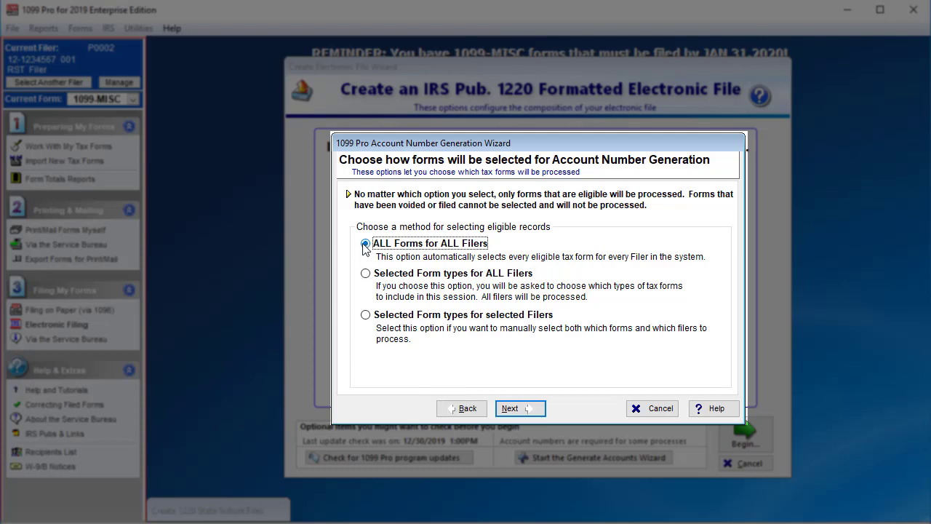
click(513, 411)
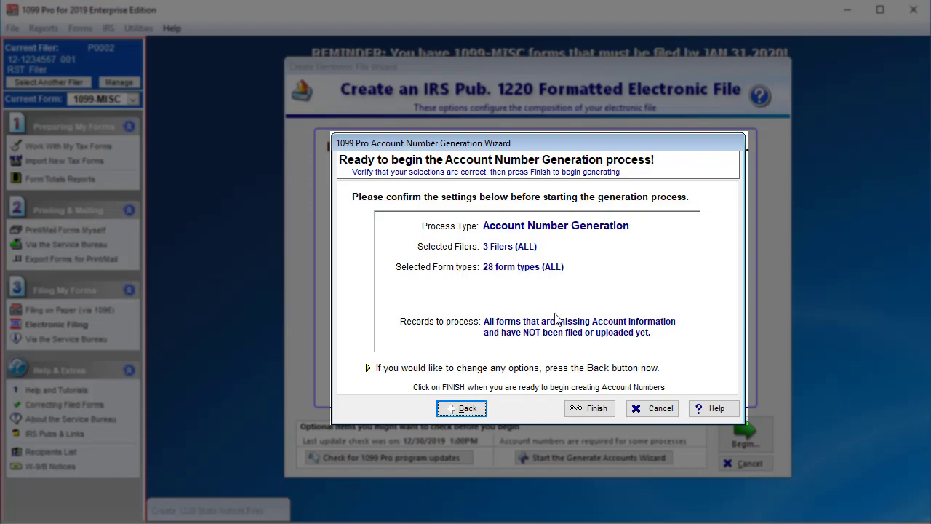
click(590, 409)
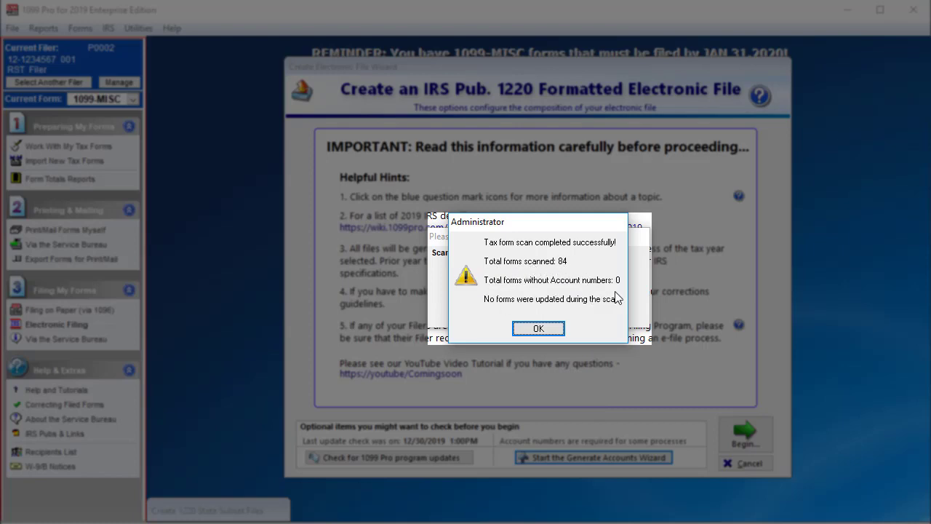
click(551, 331)
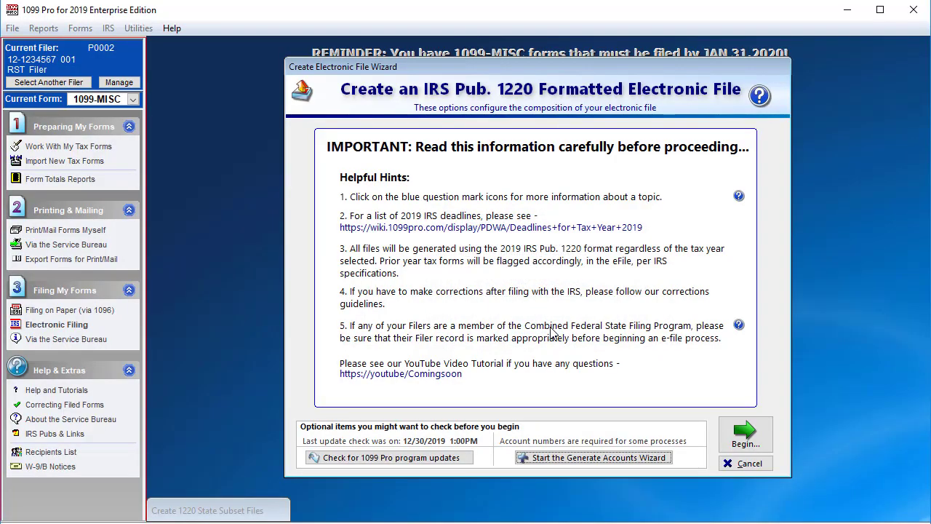
Begin the electronic file wizard and set the filer selection to the current filer.
click(745, 436)
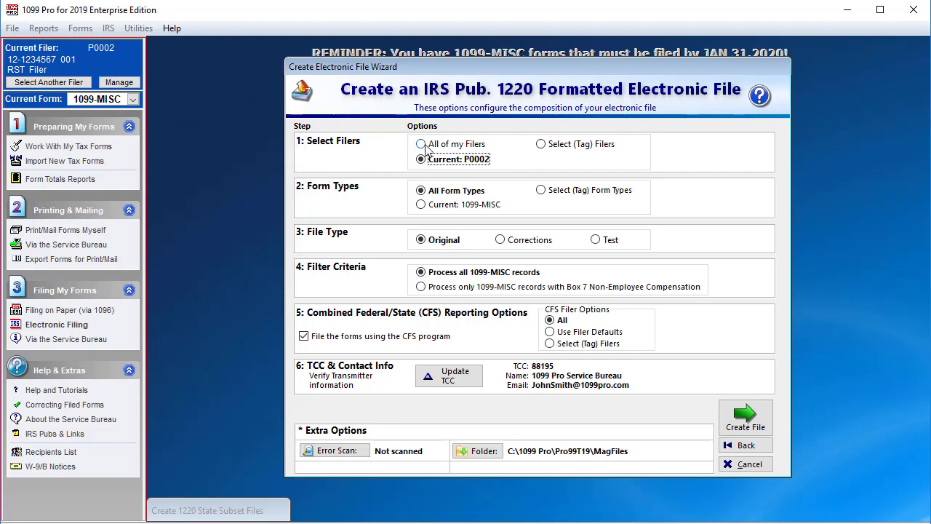
click(424, 146)
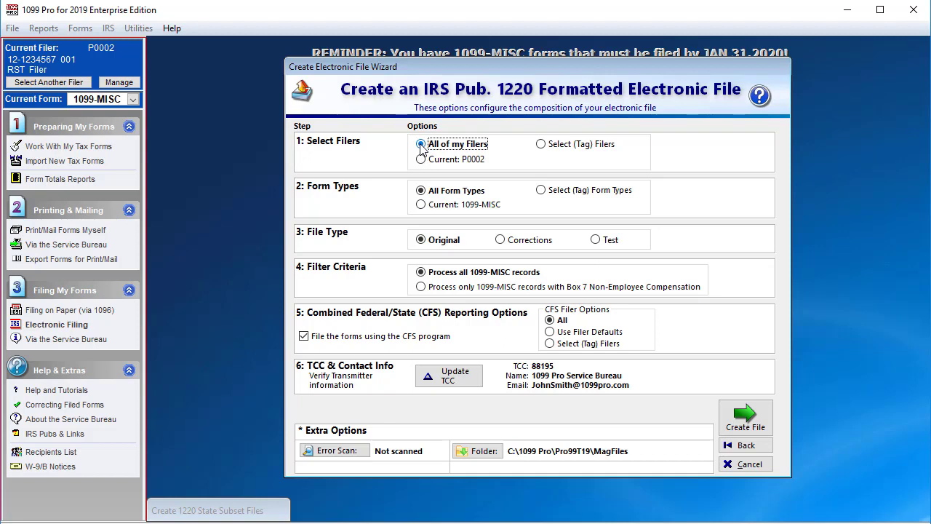
click(421, 163)
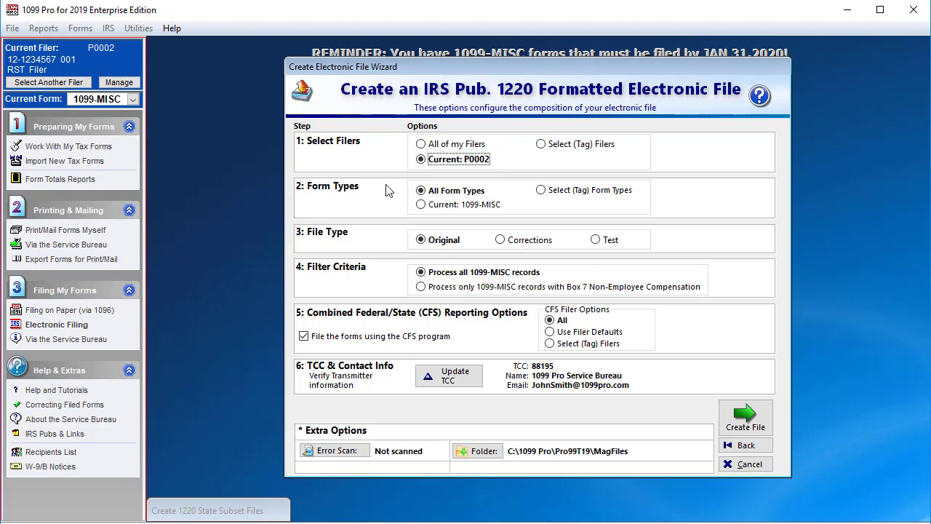
Try tagging only RST Filer for the filing, and return the filer selection to the current filer.
click(542, 145)
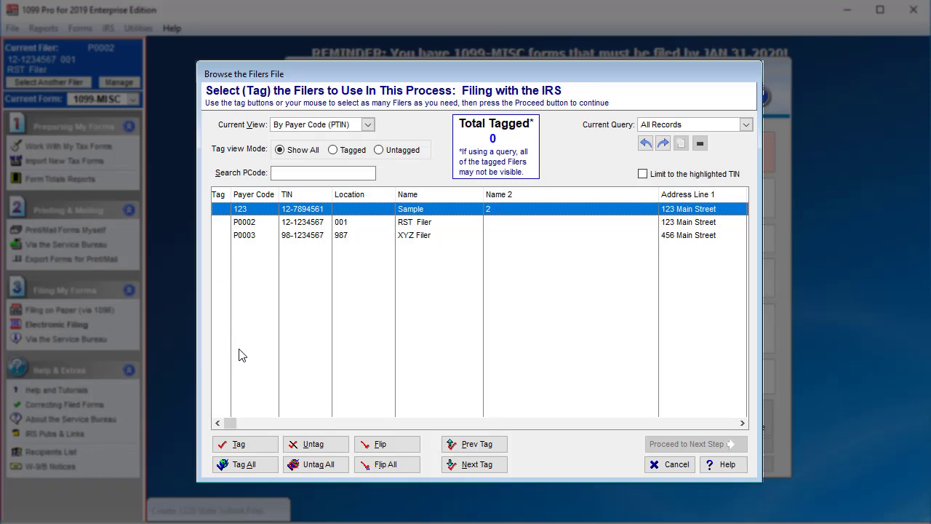
click(246, 230)
click(262, 445)
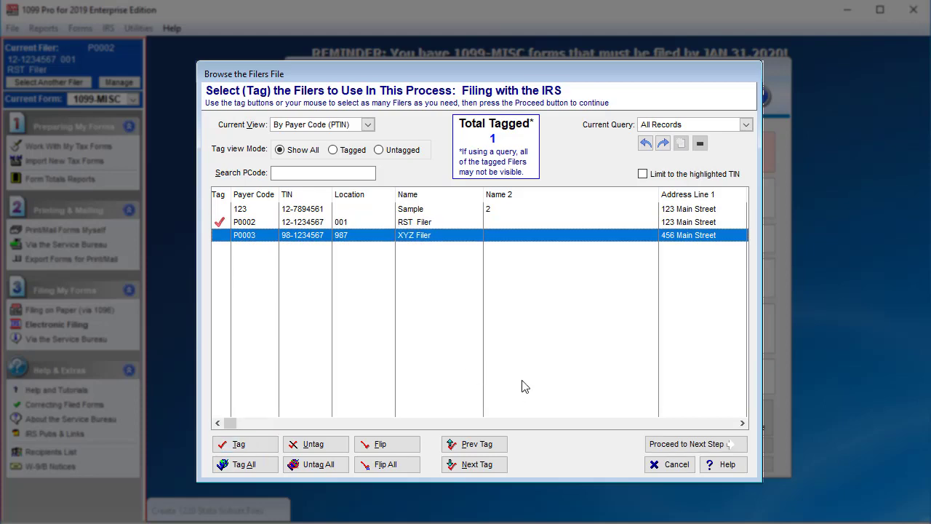
click(674, 445)
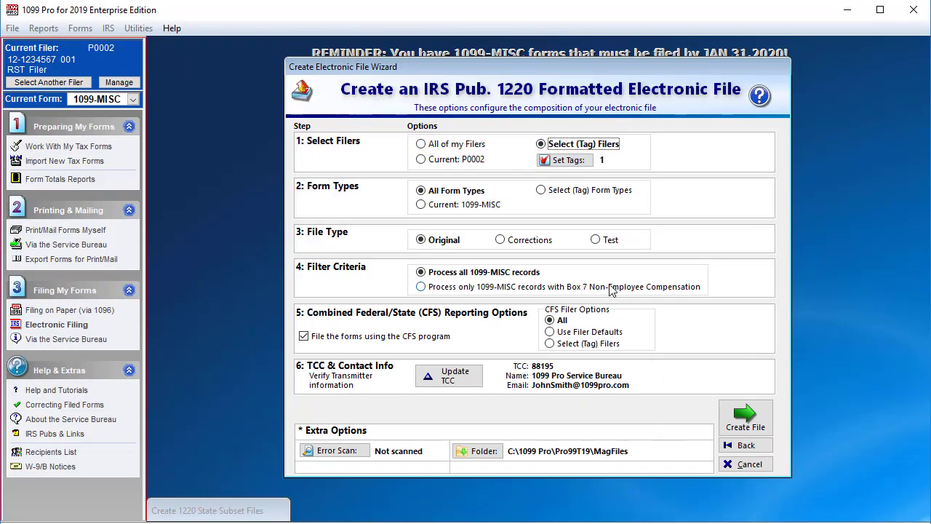
click(420, 159)
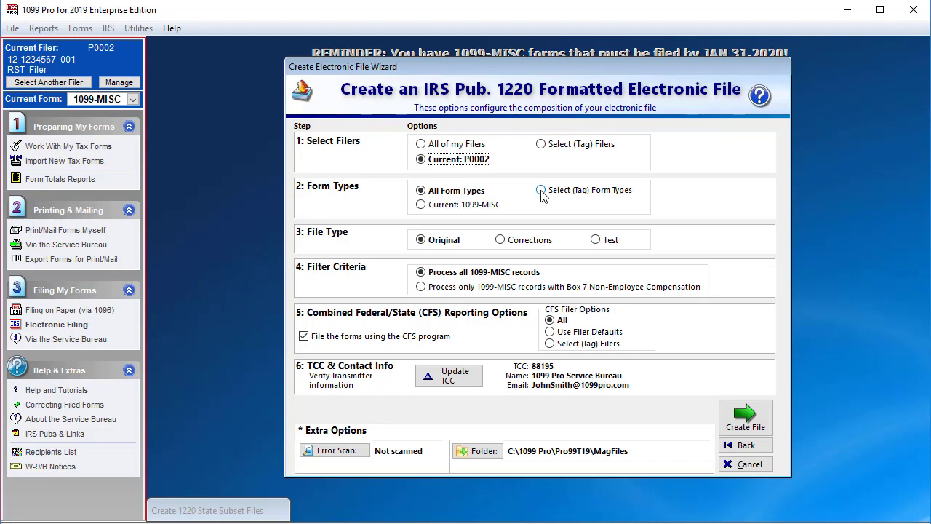
Choose all form types, try the Corrections and Test file types, and set the file type back to Original.
click(421, 191)
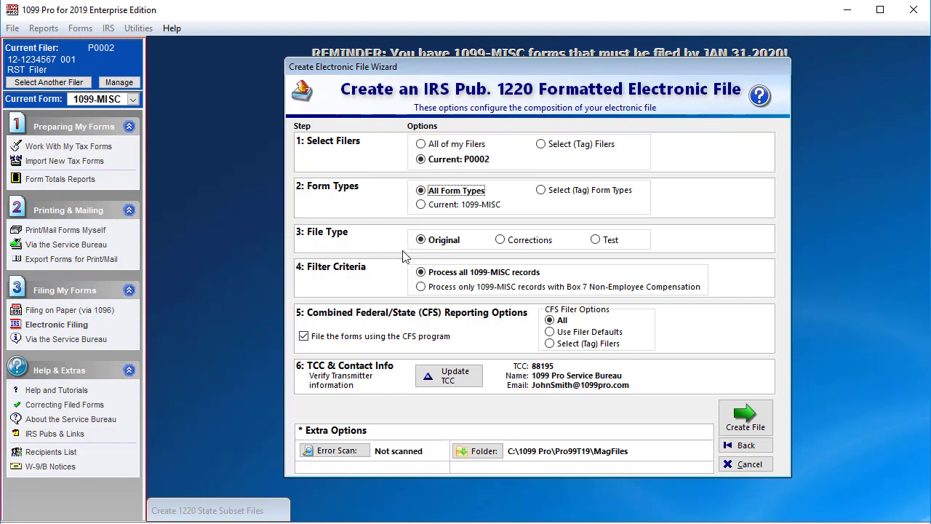
click(509, 241)
click(595, 240)
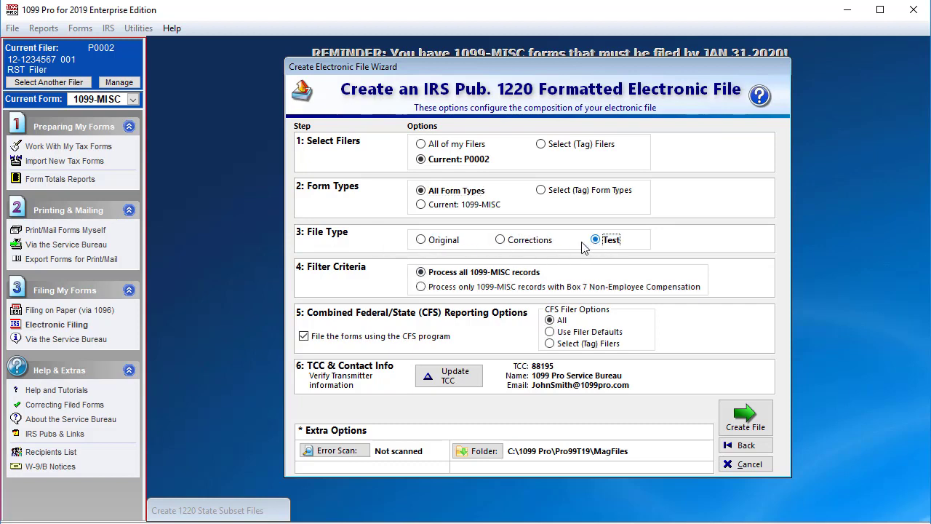
click(500, 240)
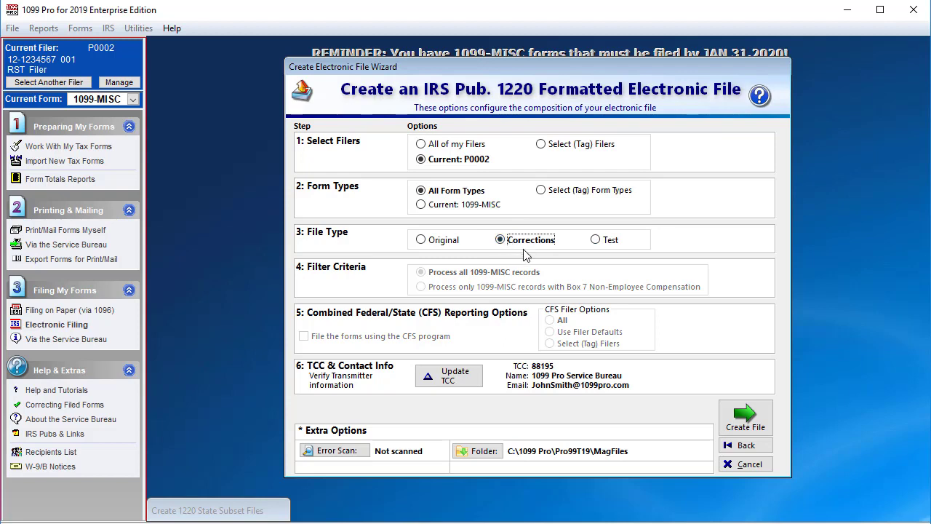
click(595, 240)
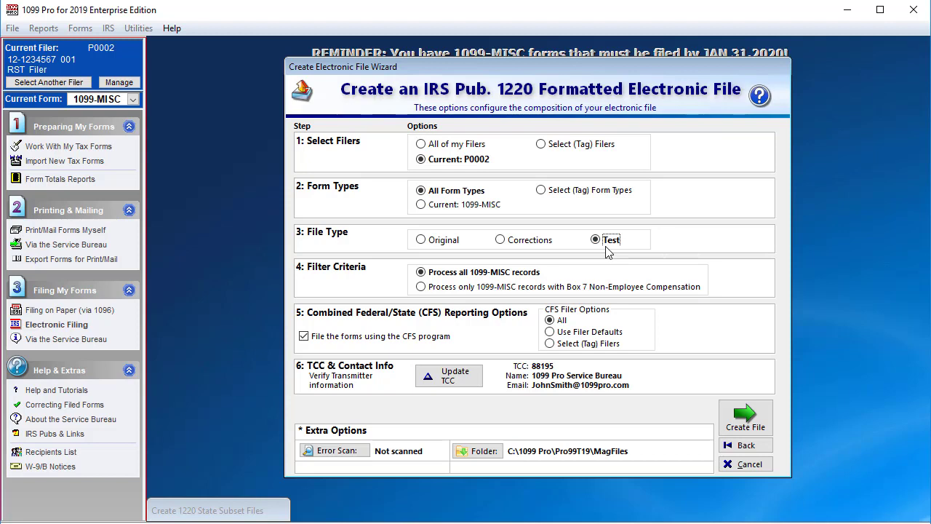
click(421, 241)
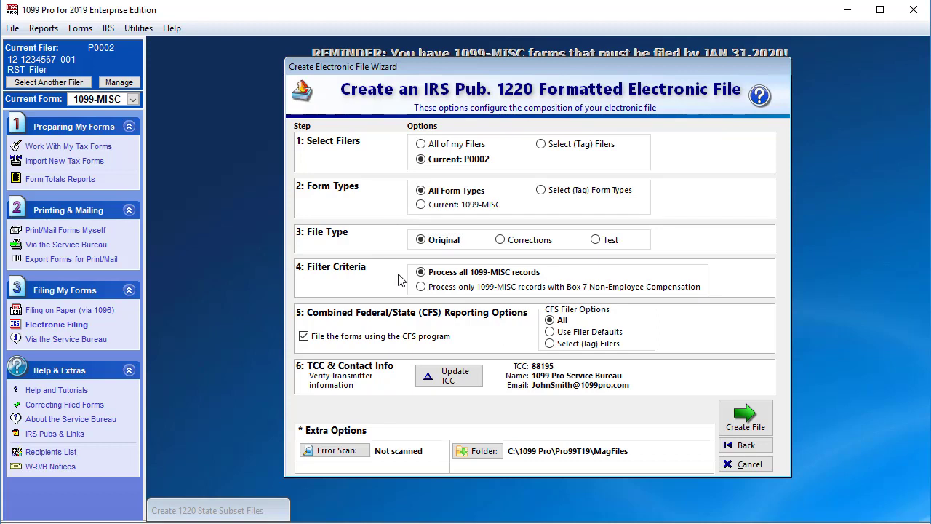
Try limiting the filter to 1099-MISC records with Box 7 Non-Employee Compensation, and return it to processing all 1099-MISC records.
click(420, 287)
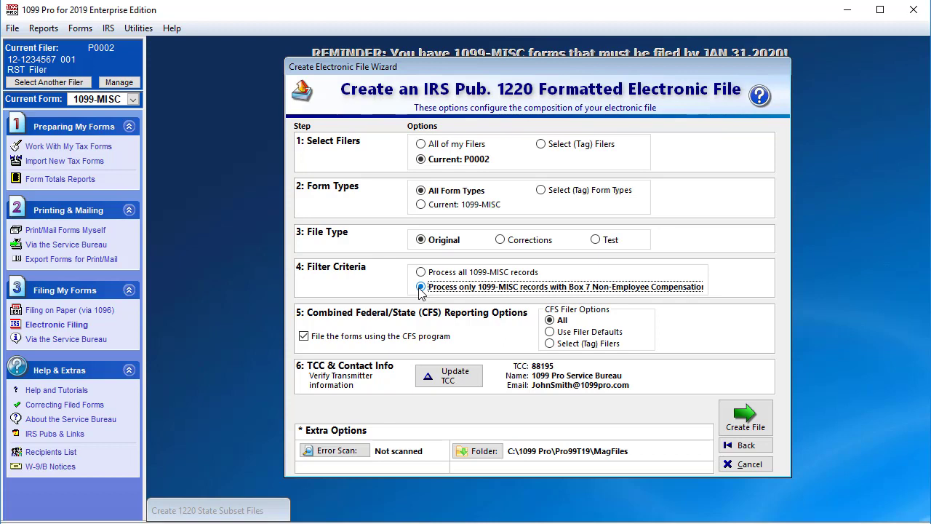
click(421, 274)
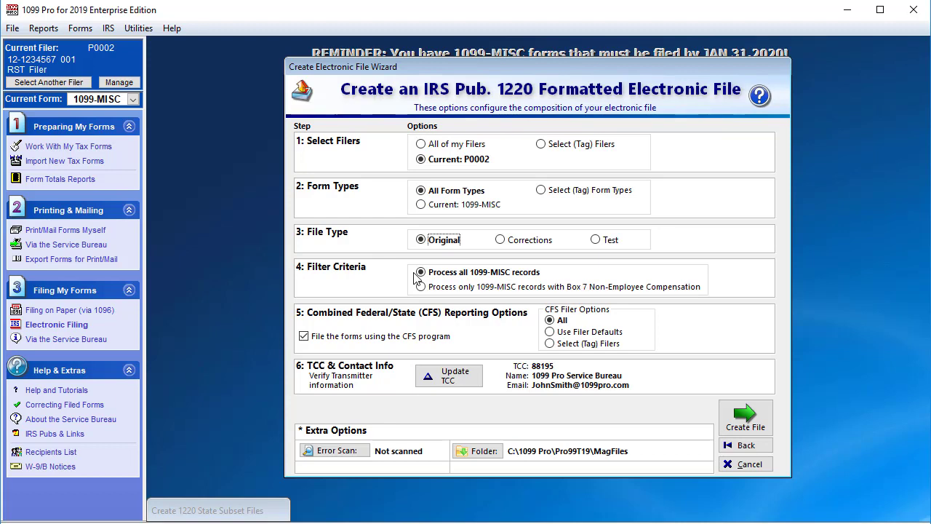
click(420, 272)
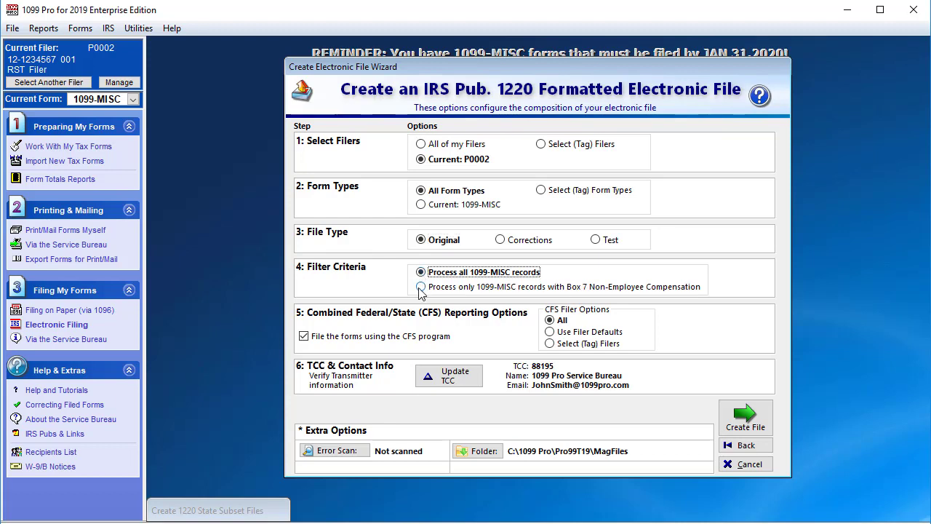
click(421, 288)
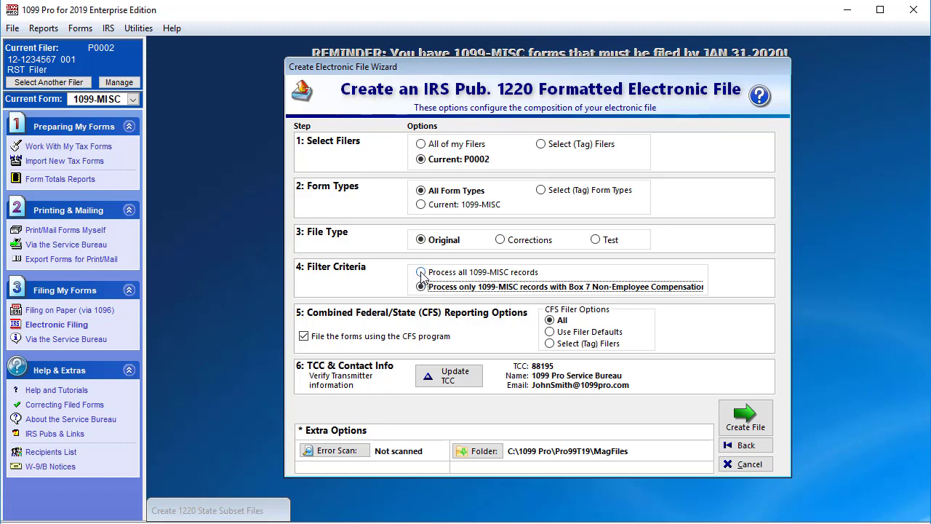
click(422, 272)
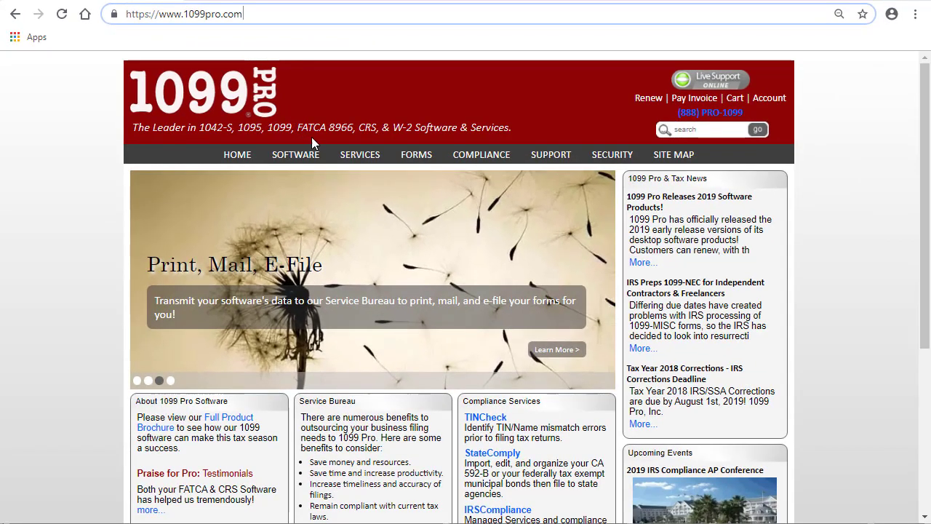
Switch to the 1099 Pro website in the browser and review the IRS Combined Federal/State page.
mouse_move(358, 158)
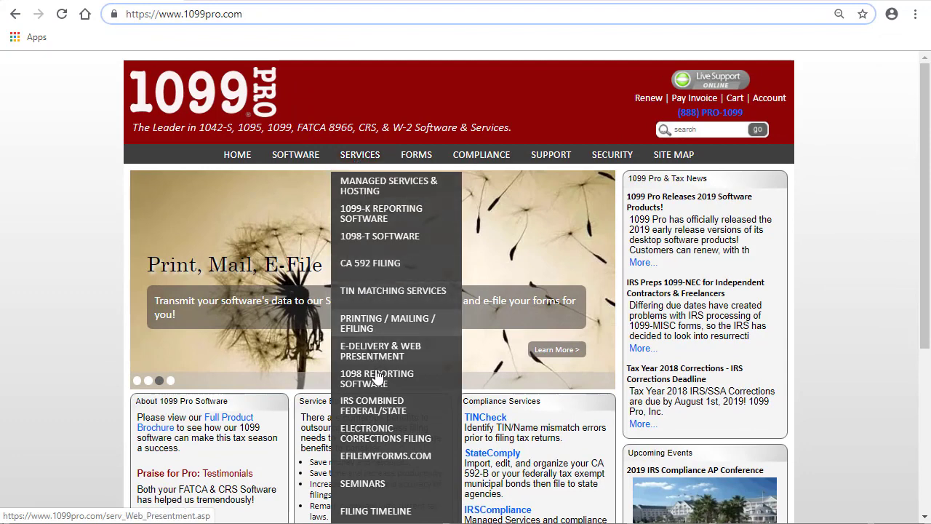
click(375, 411)
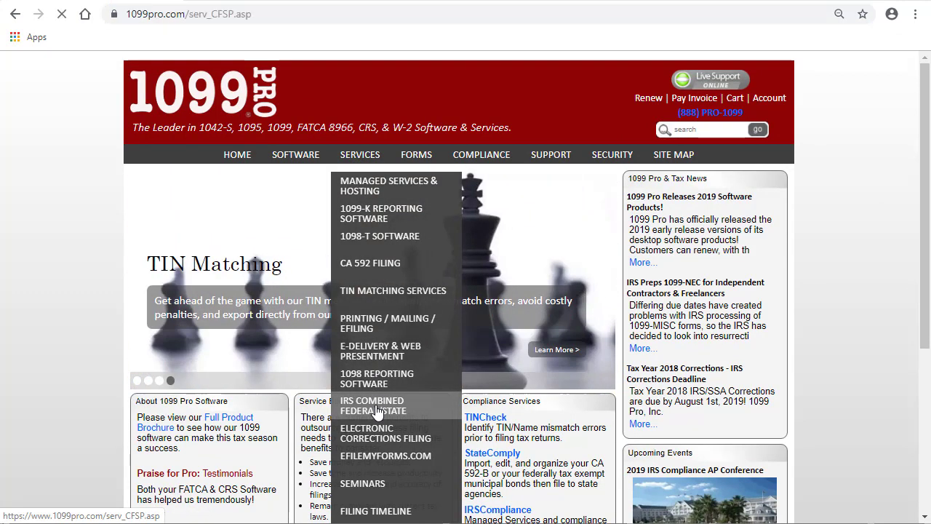
scroll(915, 315, down, 3)
scroll(915, 315, down, 3)
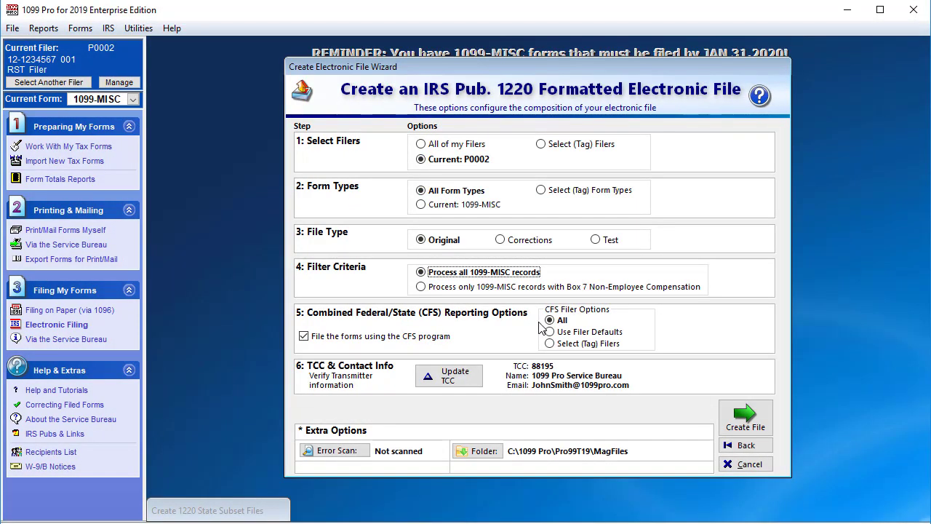
Back in 1099 Pro, try the Use Filer Defaults and Select (Tag) Filers CFS options, and return the choice to All.
click(550, 325)
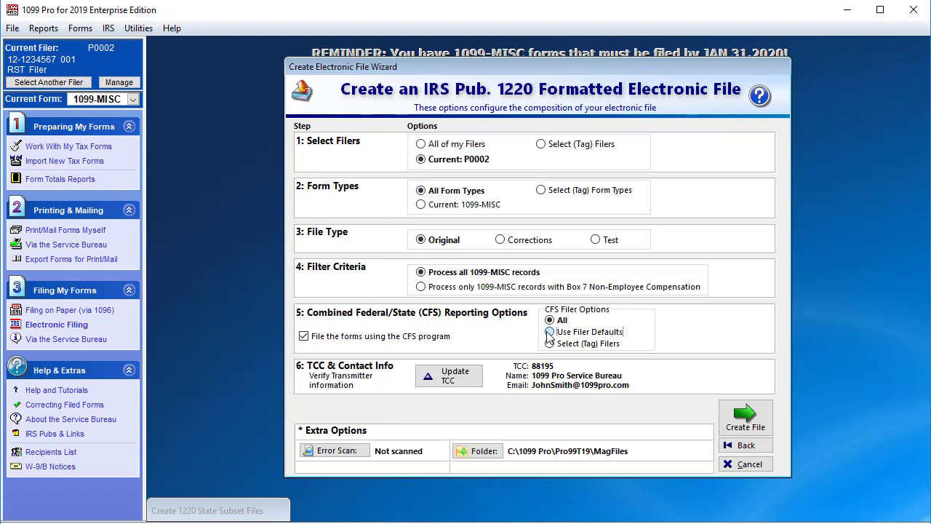
click(549, 332)
click(549, 343)
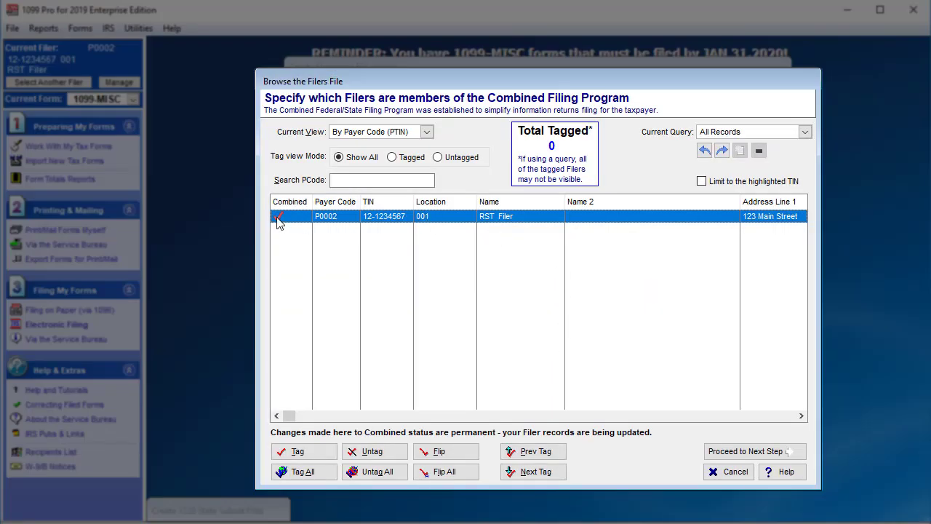
click(742, 452)
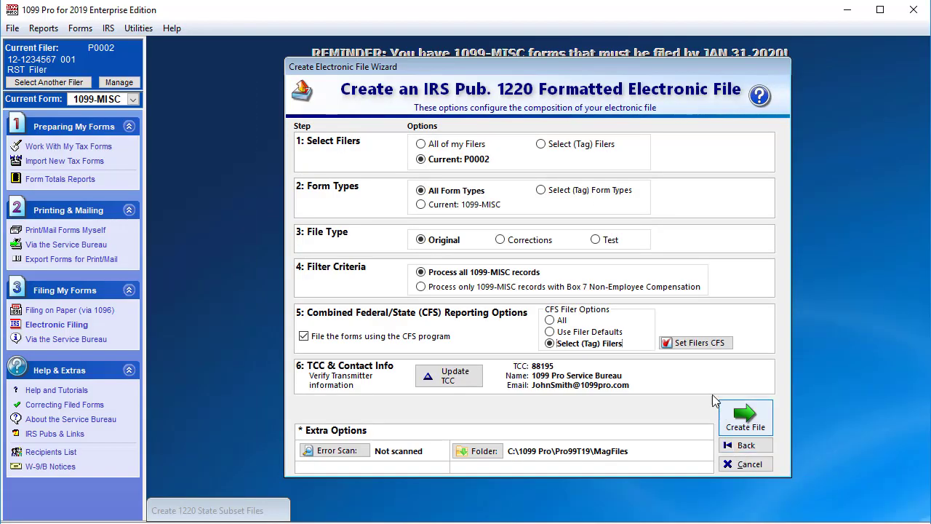
click(549, 320)
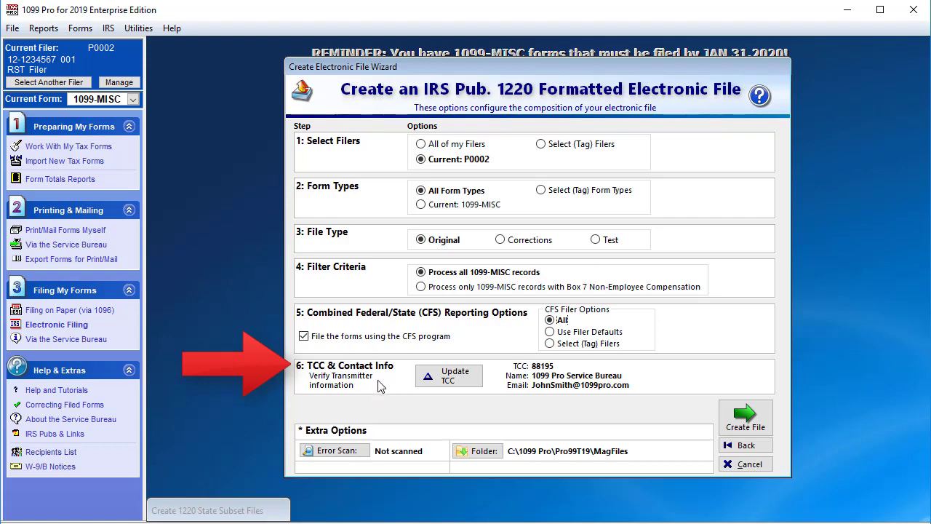
Open the transmitter TCC and contact information for 1099 forms, verify the entries, and save them.
click(449, 375)
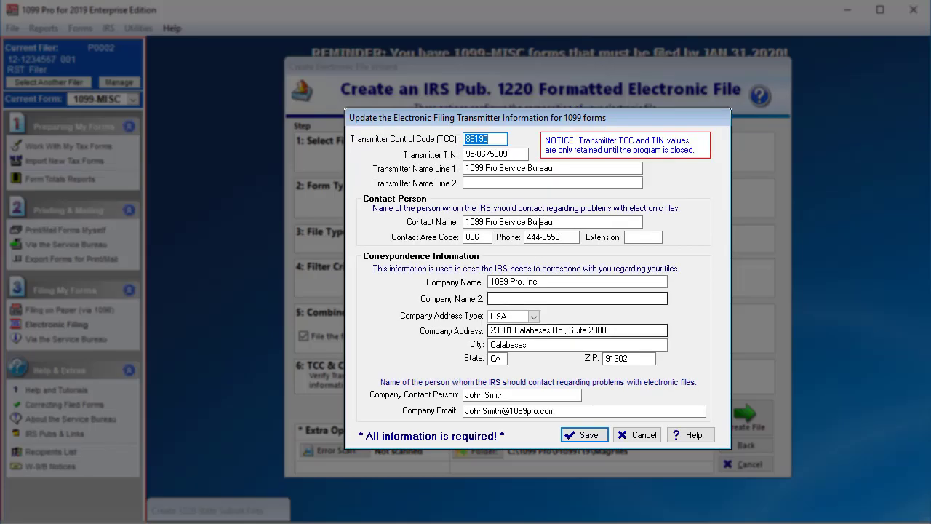
click(593, 436)
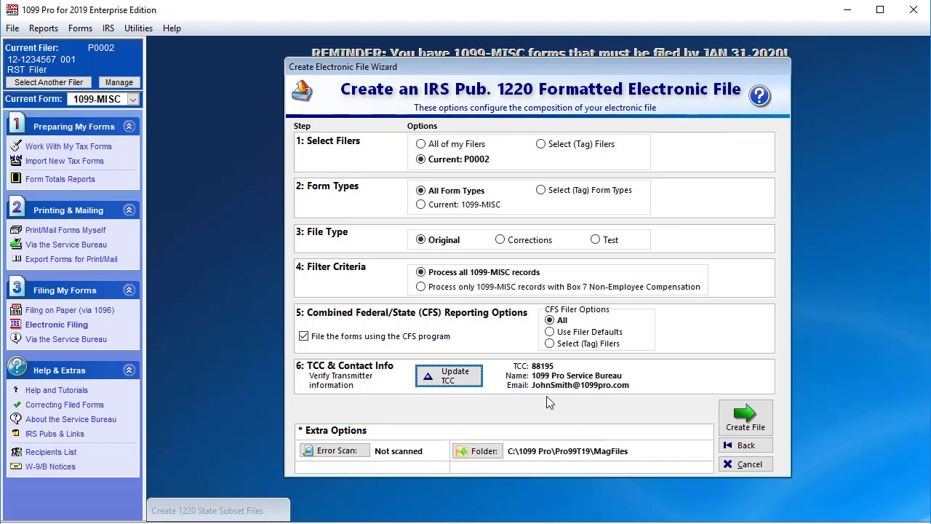
Scan the selected forms for common formatting and validation problems, and return to the electronic file options.
click(333, 451)
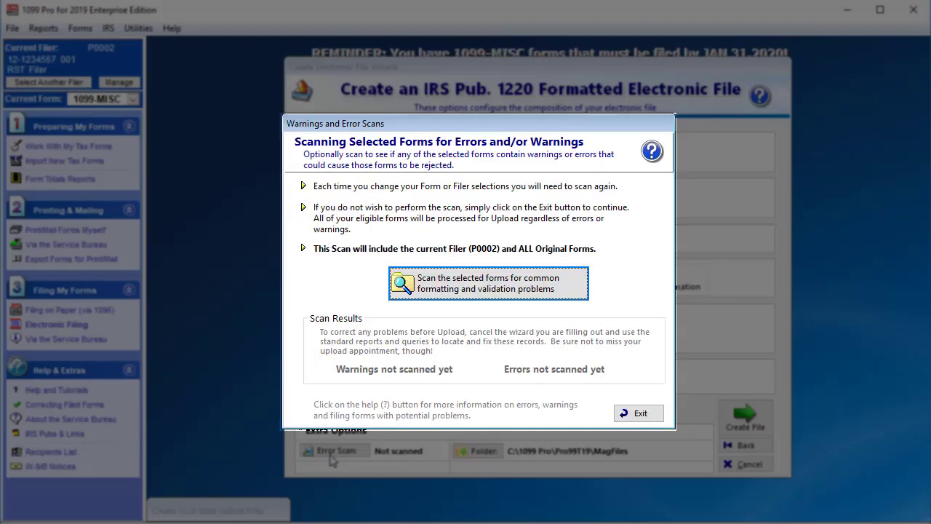
click(480, 289)
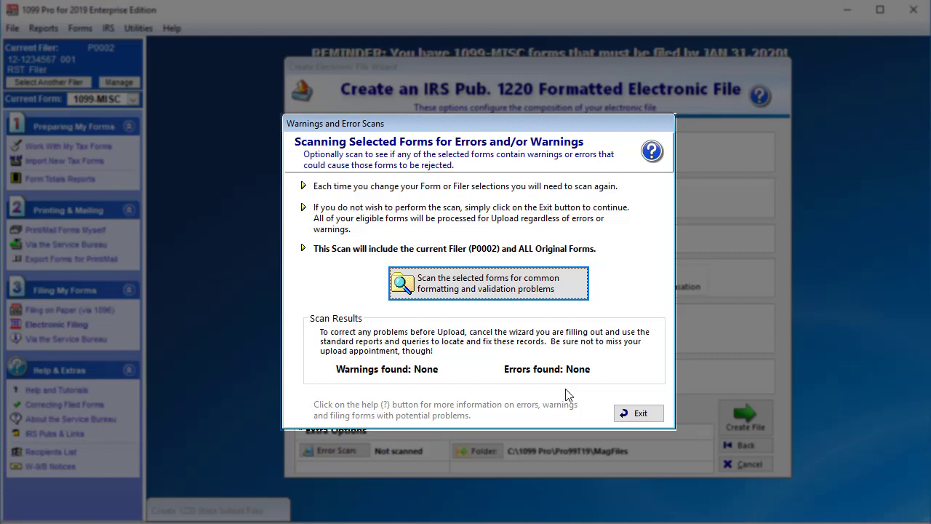
click(639, 413)
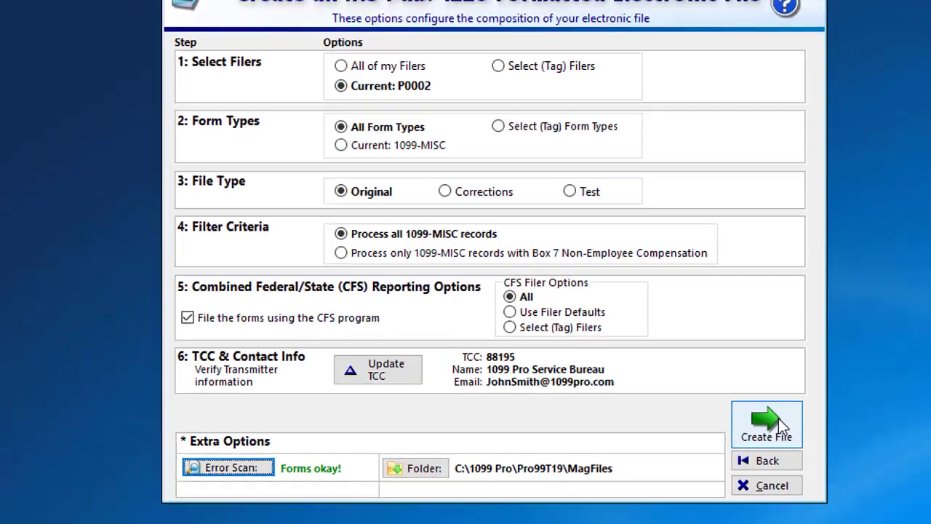
Create the electronic file with the configured options and close the completed generation process.
click(779, 421)
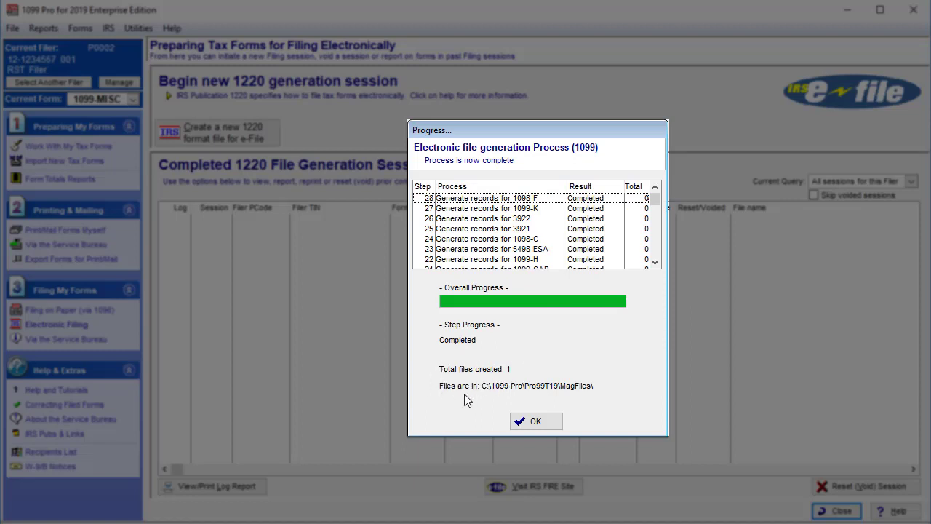
click(535, 423)
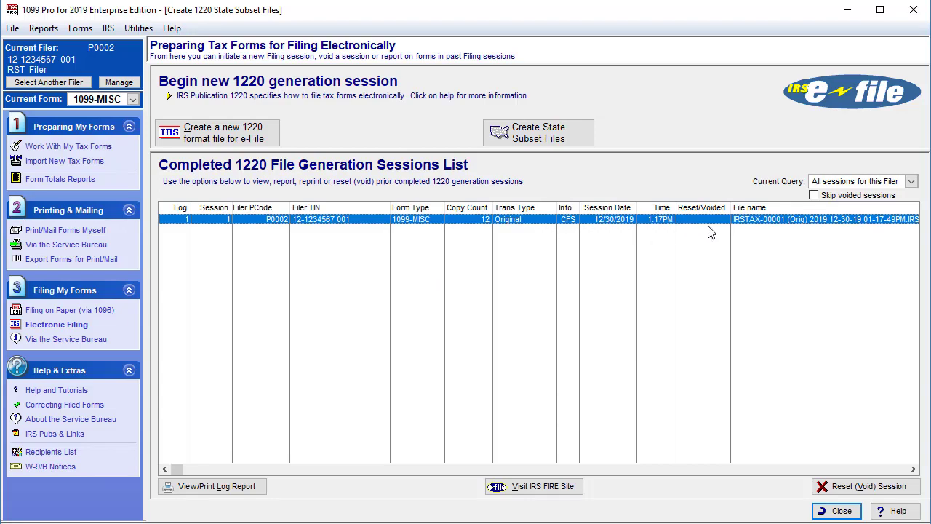
Check the generated file's name in the completed sessions list, and open the IRS FIRE site in the browser.
drag(180, 472, 210, 473)
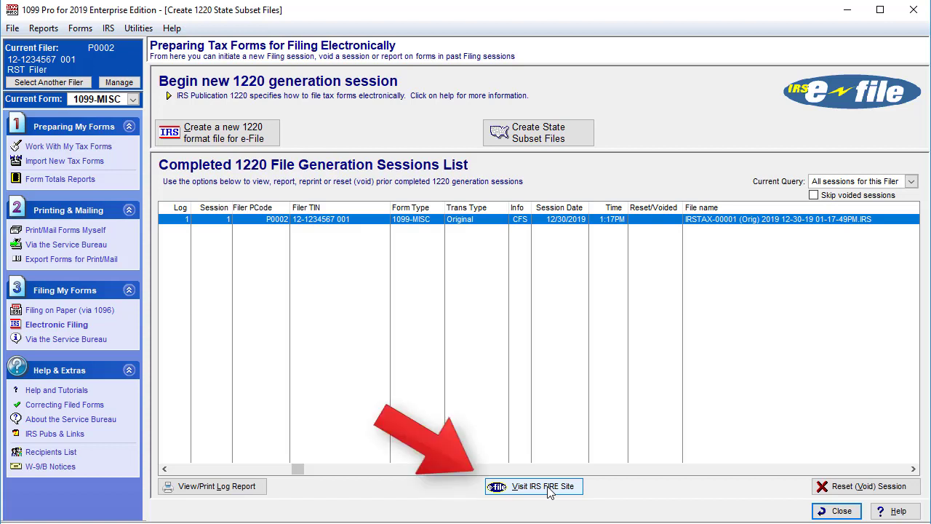
click(549, 489)
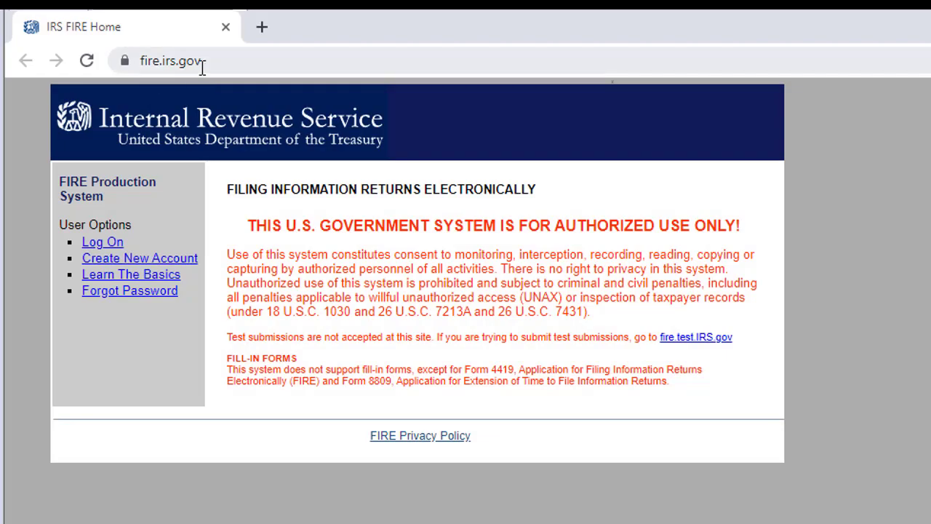